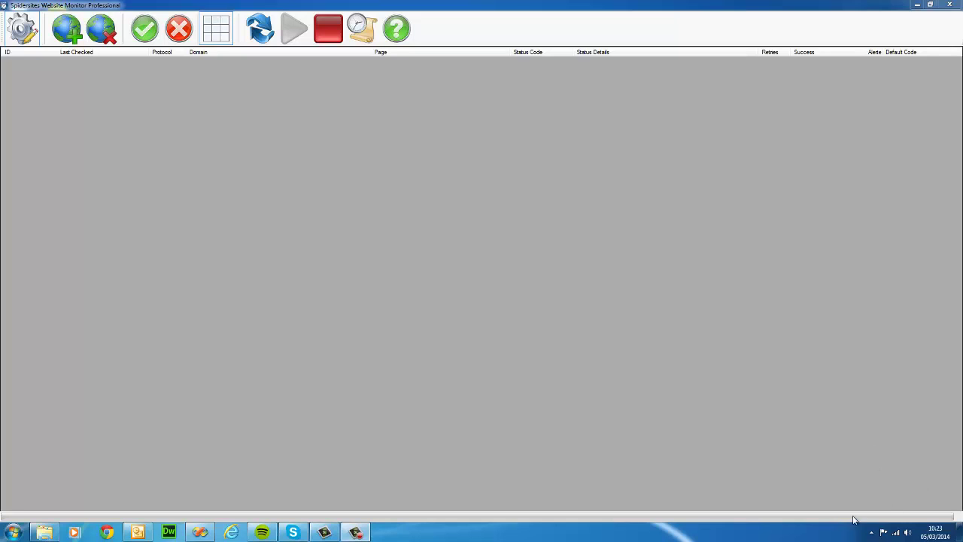
left_click(67, 24)
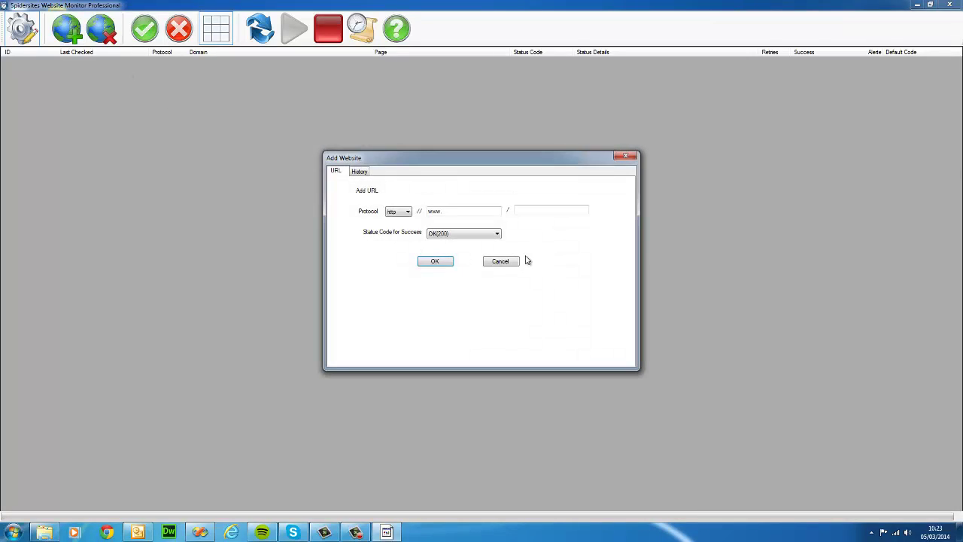
left_click(448, 211)
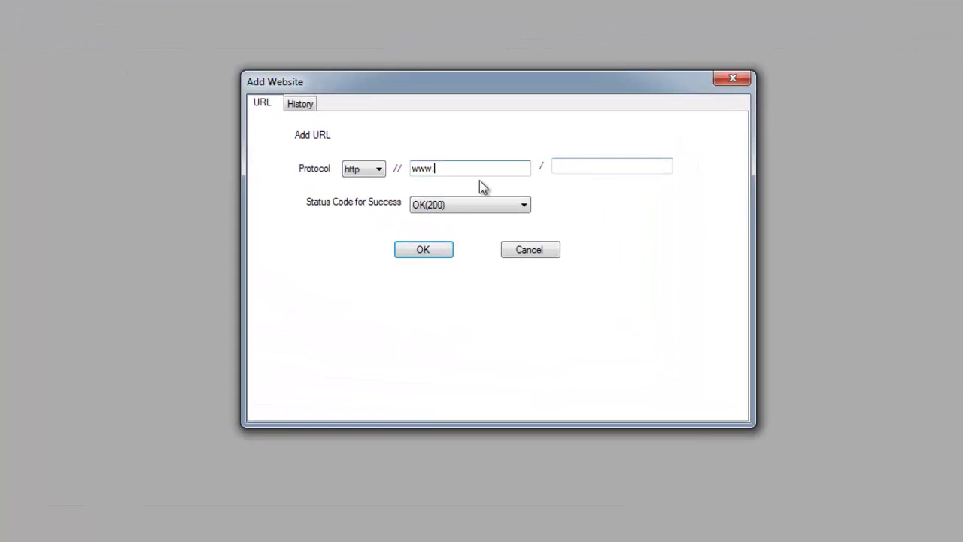
type("wsiteb")
left_click(381, 169)
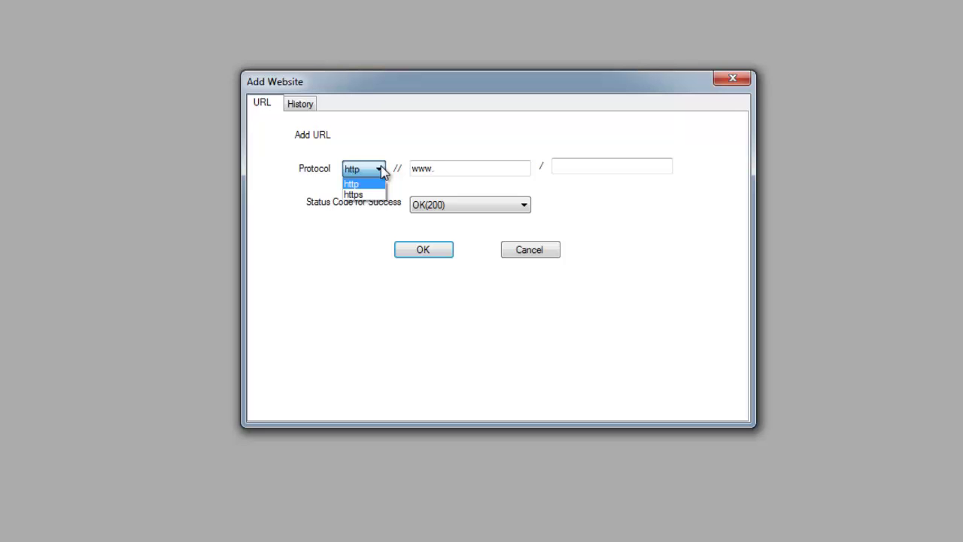
left_click(463, 168)
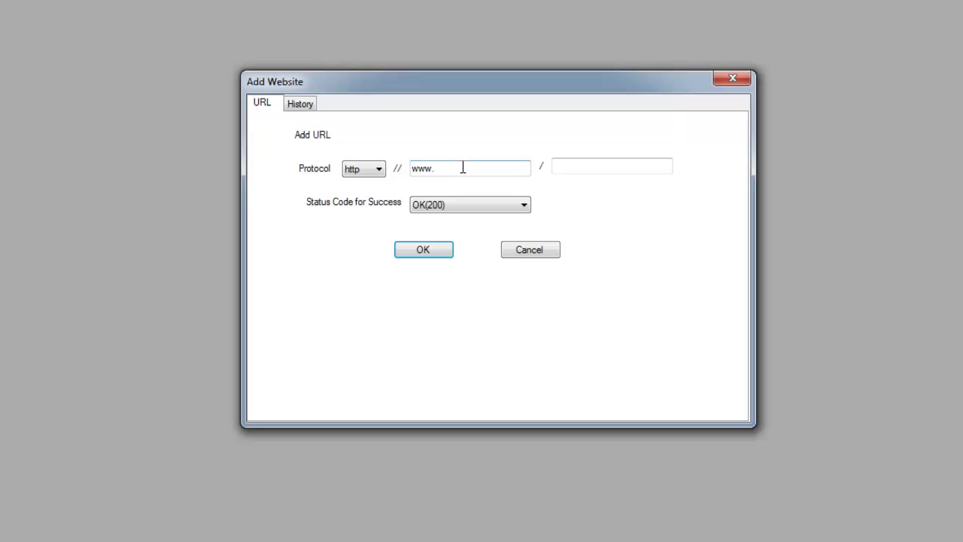
type("google.")
key("BackSpace")
type(".co.uk")
left_click(415, 252)
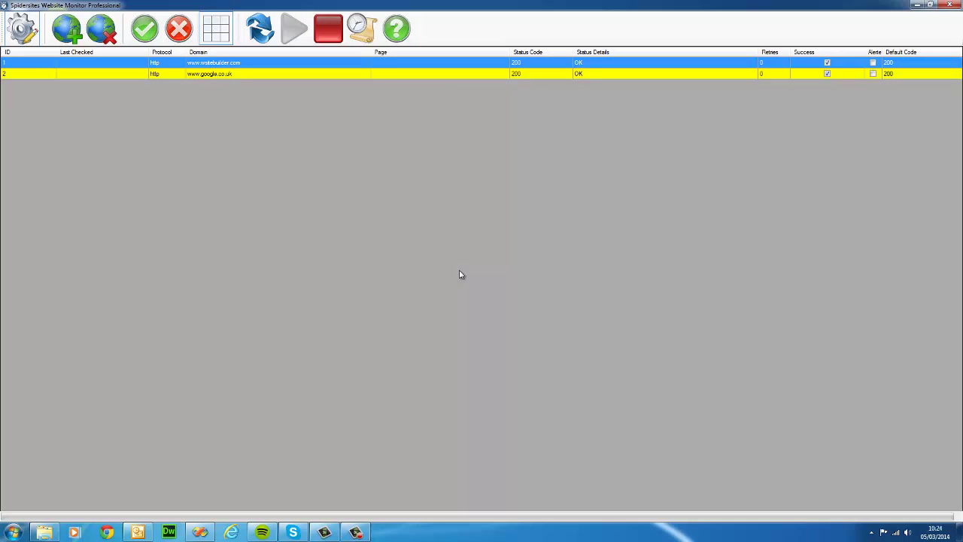
left_click(206, 44)
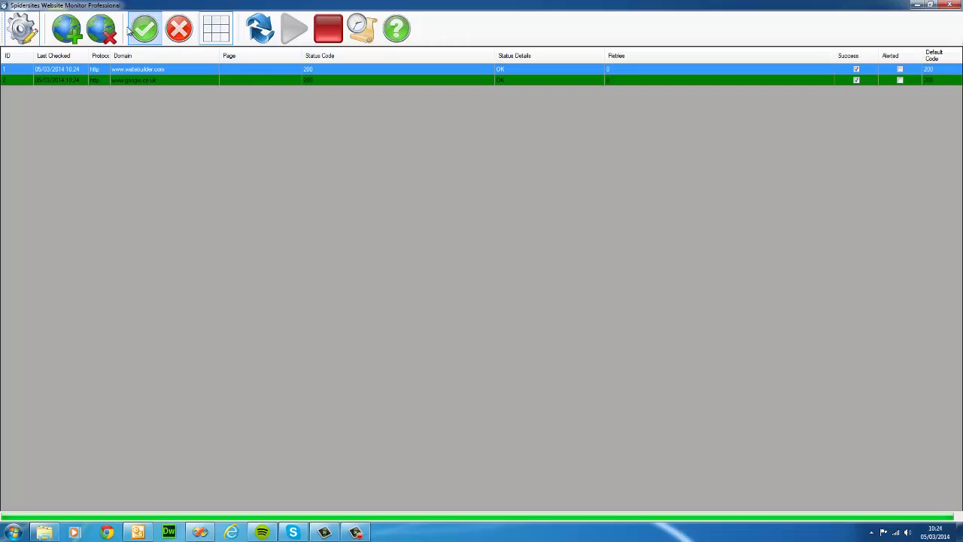
left_click(67, 29)
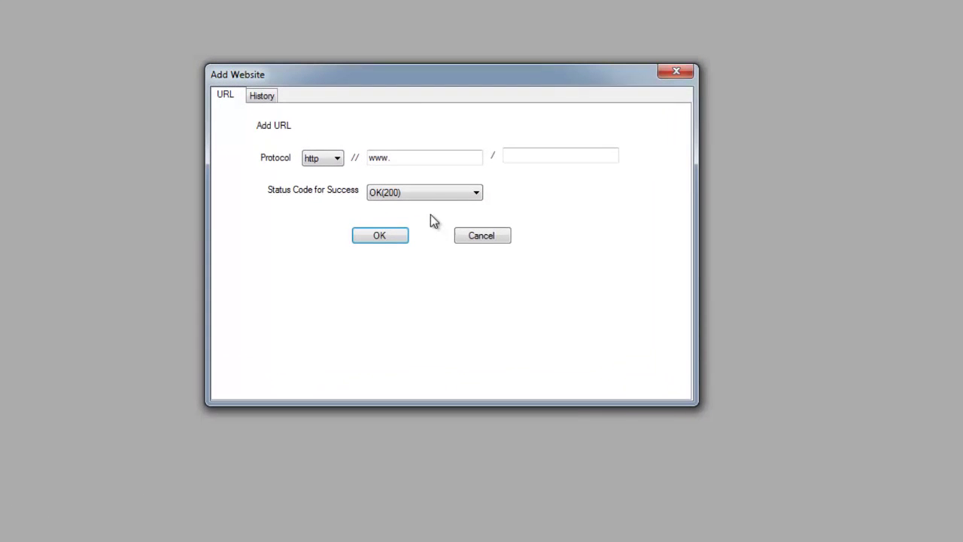
left_click(422, 159)
key("BackSpace")
key("BackSpace")
key("BackSpace")
key("BackSpace")
type("ws")
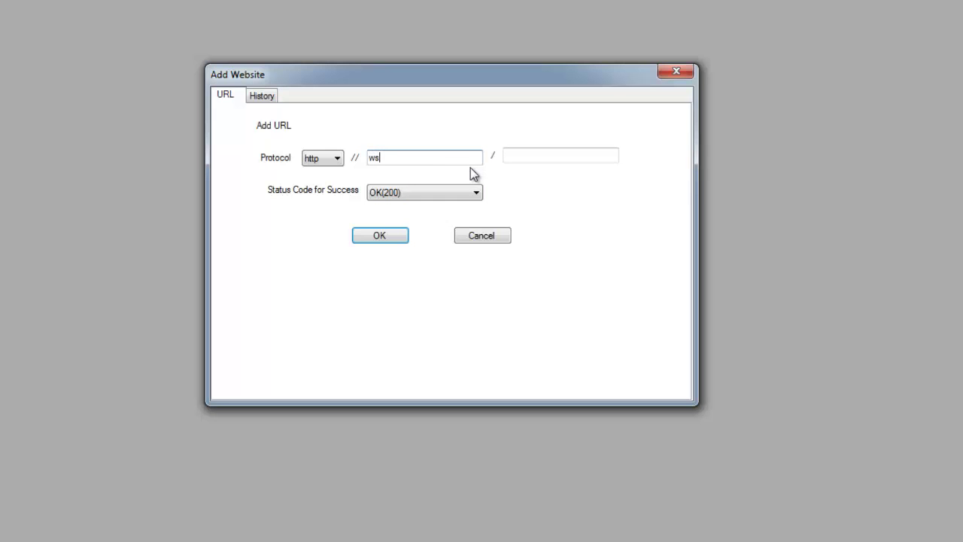
type("itebuilder")
double_click(380, 160)
type("phpmyadmin")
left_click(387, 238)
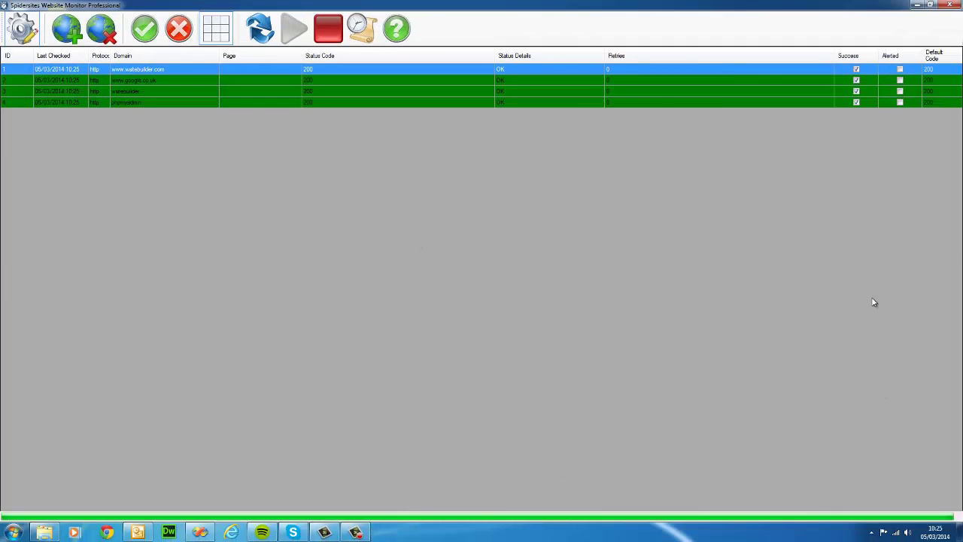
Step: Delete the local wsitebuilder entry from the monitoring list and add it again over http
left_click(113, 90)
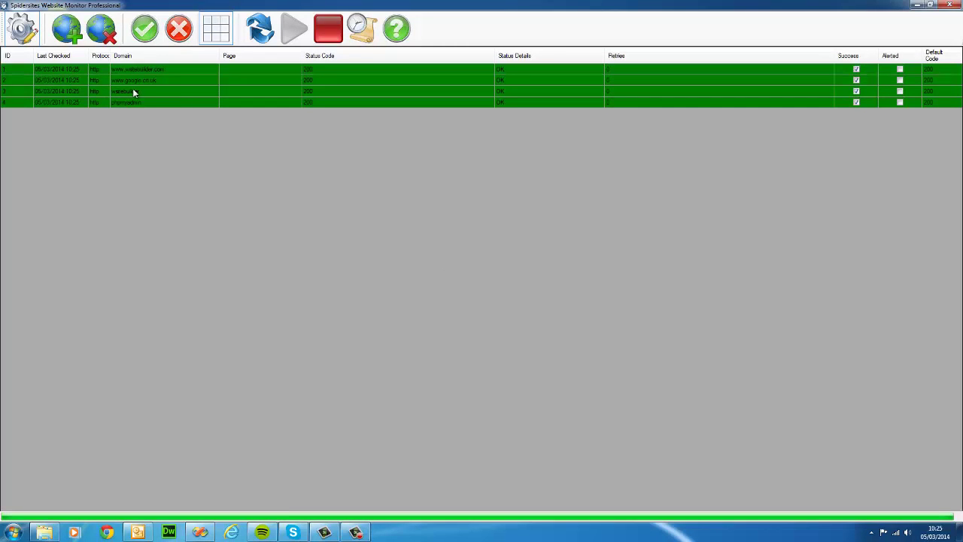
left_click(102, 29)
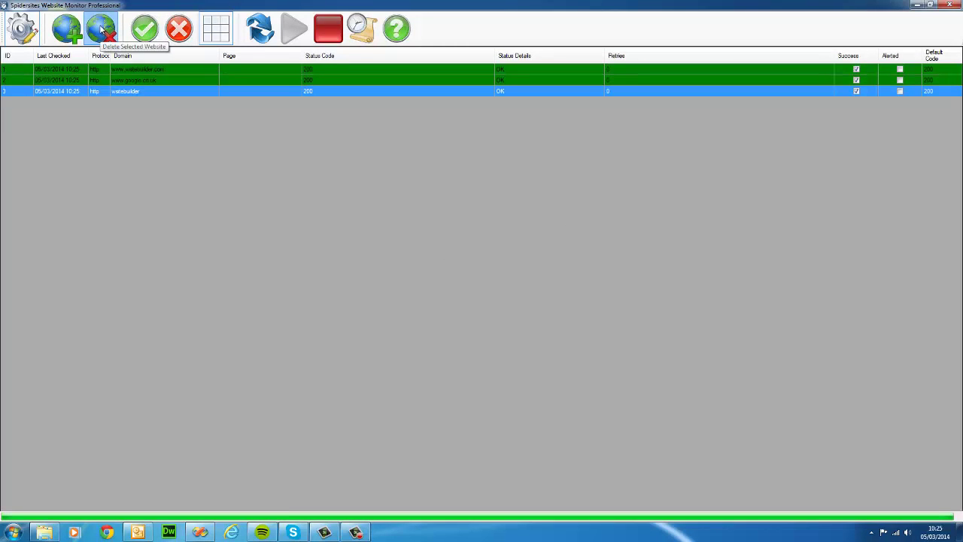
left_click(61, 31)
double_click(450, 211)
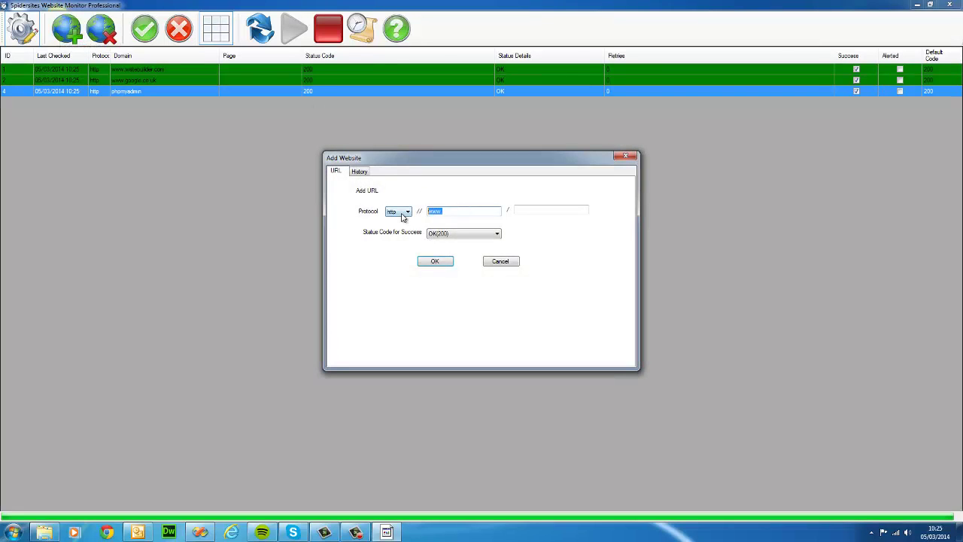
type("waltebuilder")
key("Return")
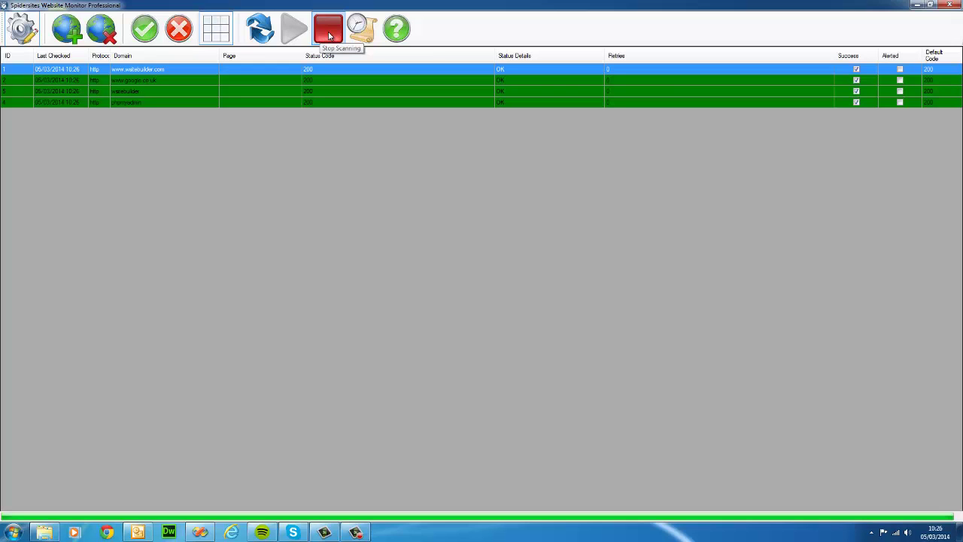
Step: Stop scanning the websites and start the scan again
left_click(329, 35)
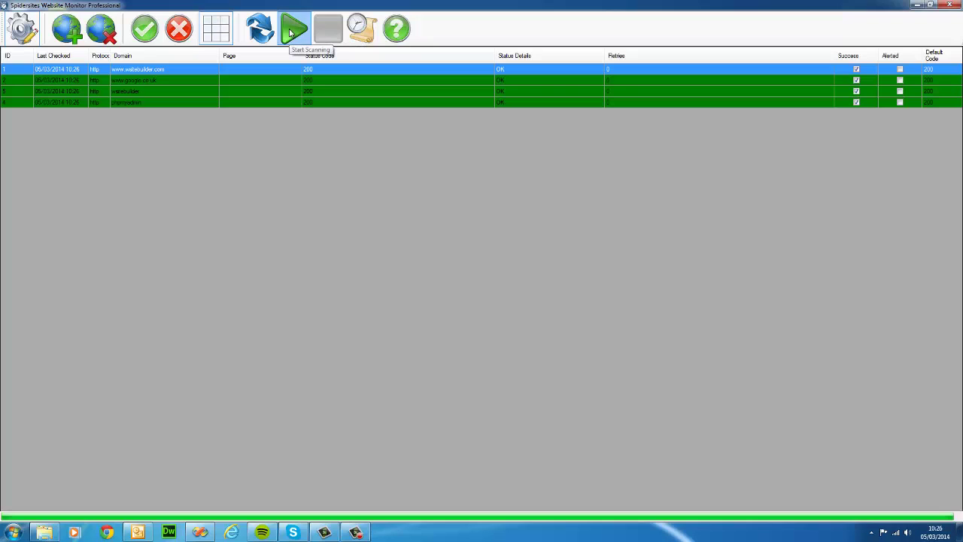
left_click(292, 32)
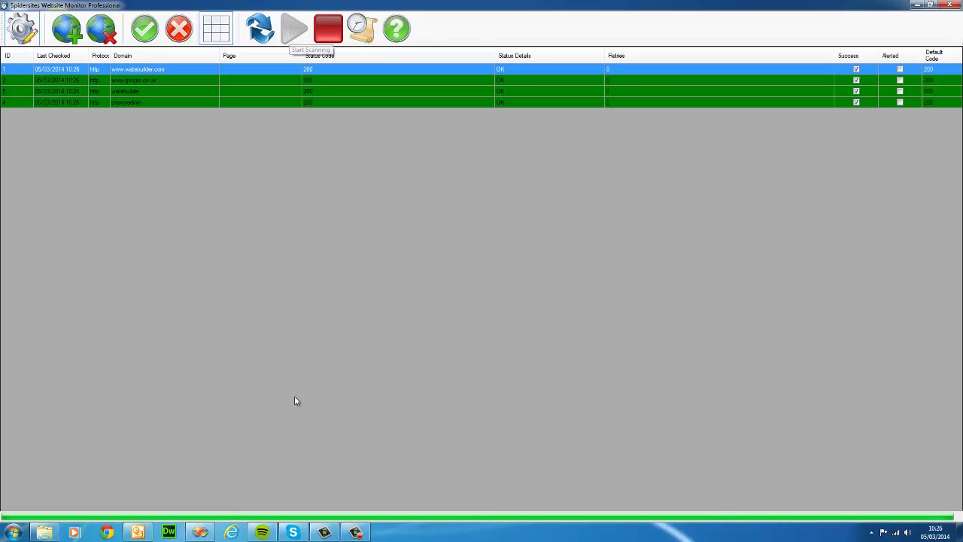
left_click(356, 533)
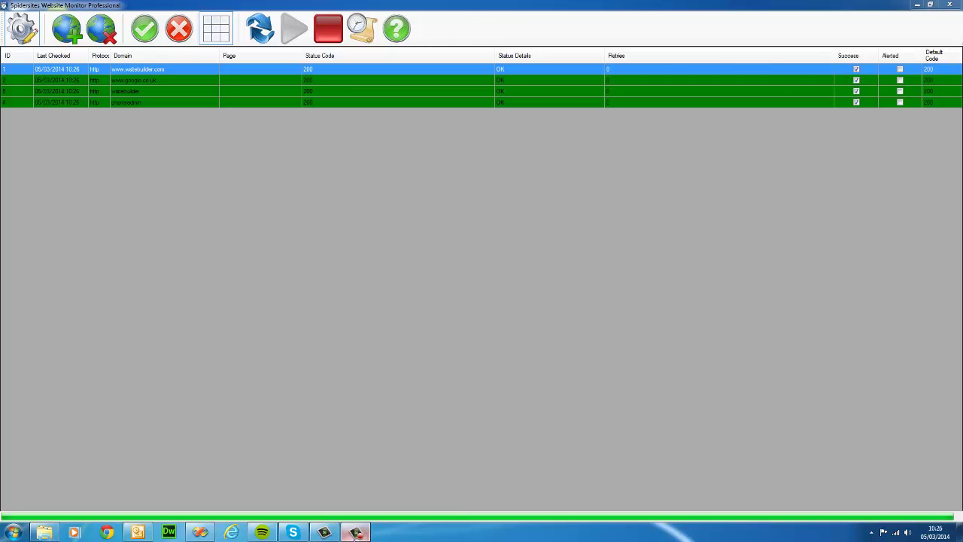
left_click(899, 481)
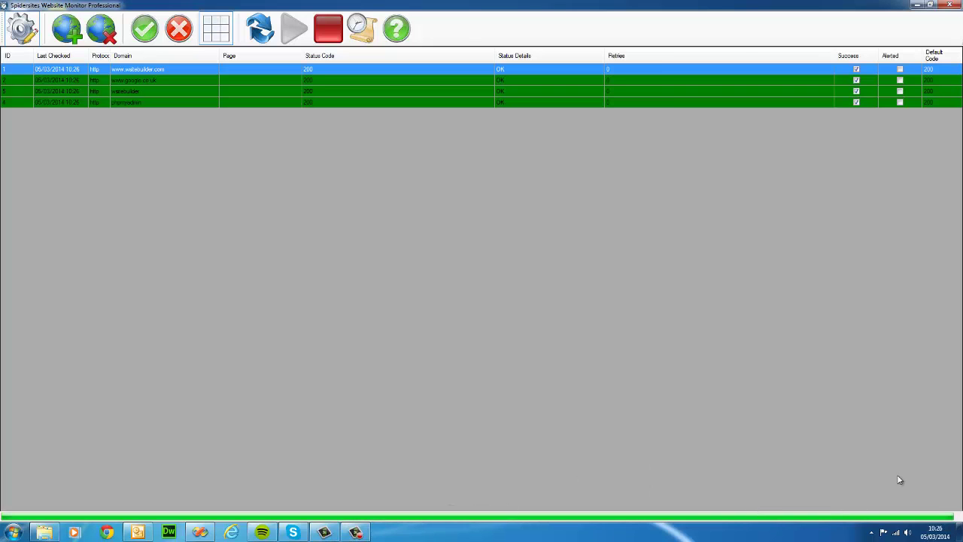
left_click(362, 31)
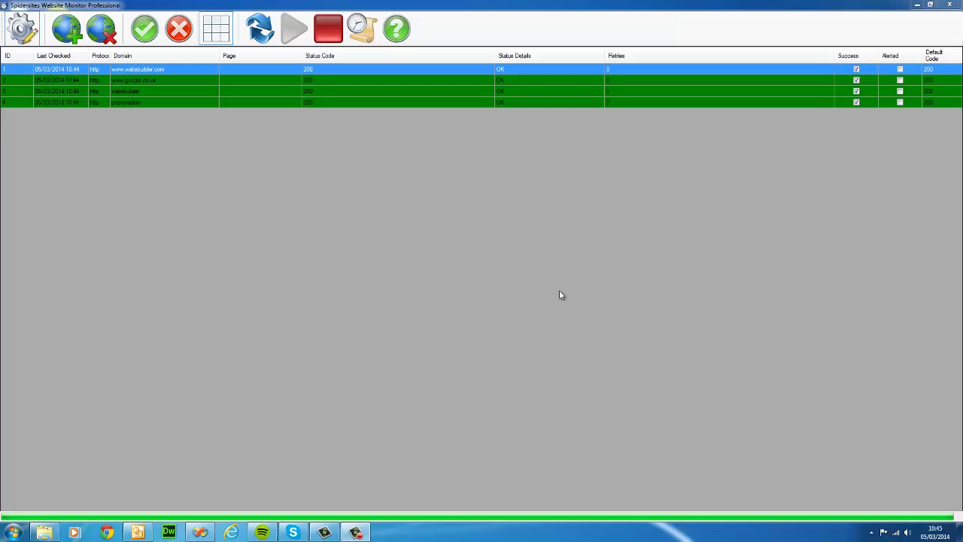
Step: Review the scan configuration, covering retry time, alarm file, alarm cancel time and start-up option, and play the alarm sound
left_click(27, 29)
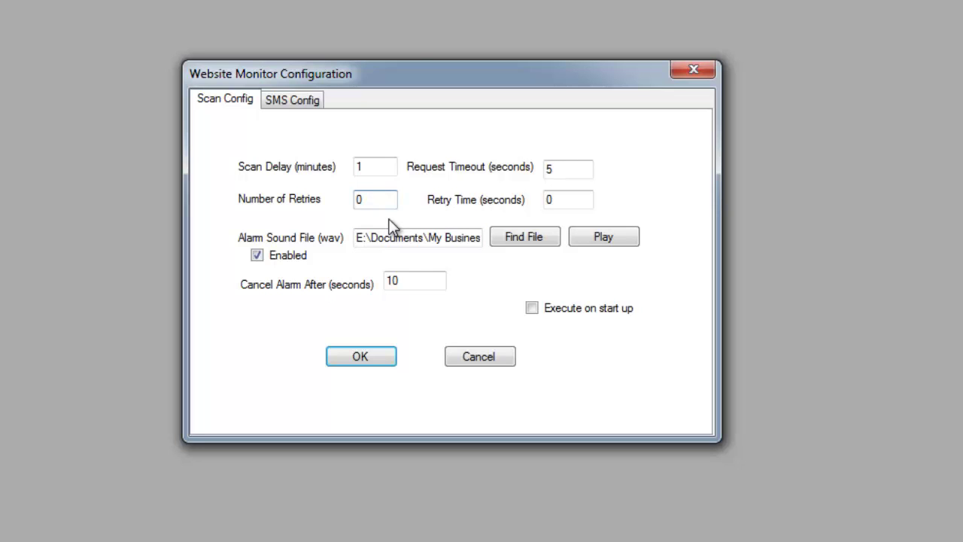
left_click(558, 207)
left_click(411, 242)
left_click(602, 238)
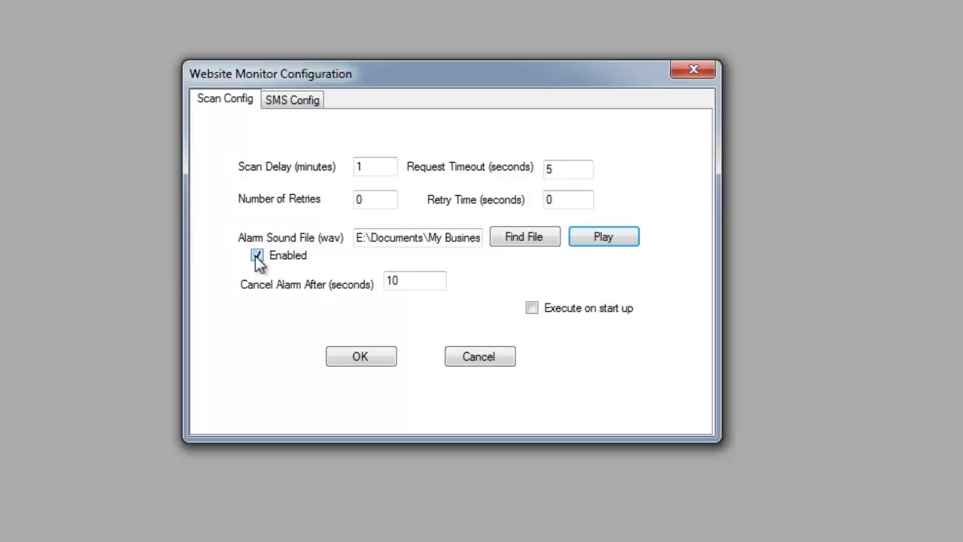
left_click(407, 283)
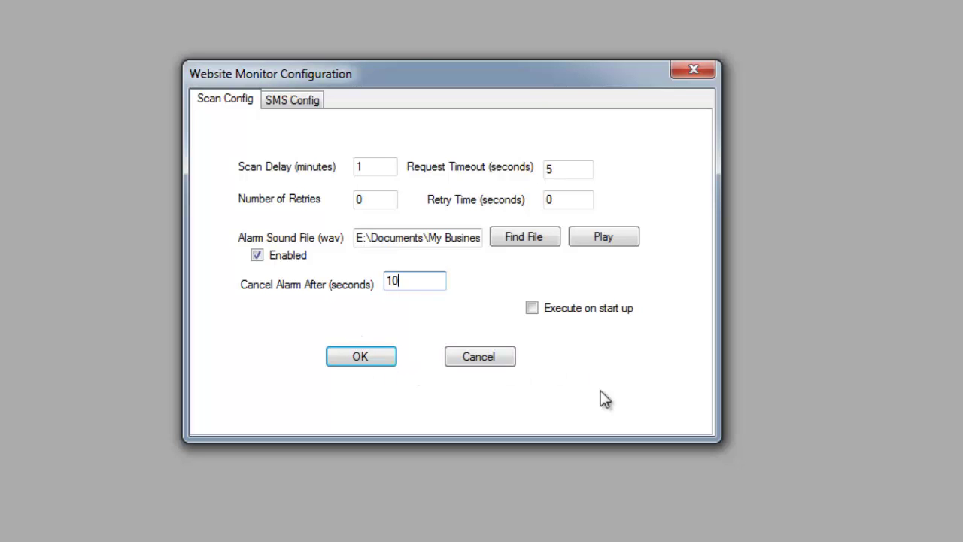
left_click(532, 309)
Step: Review the SMS settings, covering the send-on-failure option, account e-mail, sender name and first mobile, and confirm the configuration
left_click(291, 102)
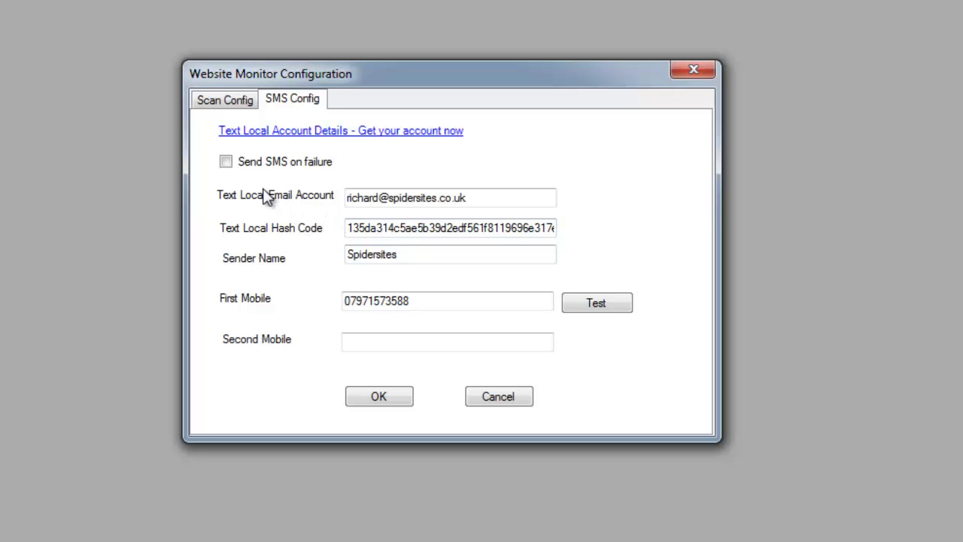
left_click(226, 162)
left_click(234, 163)
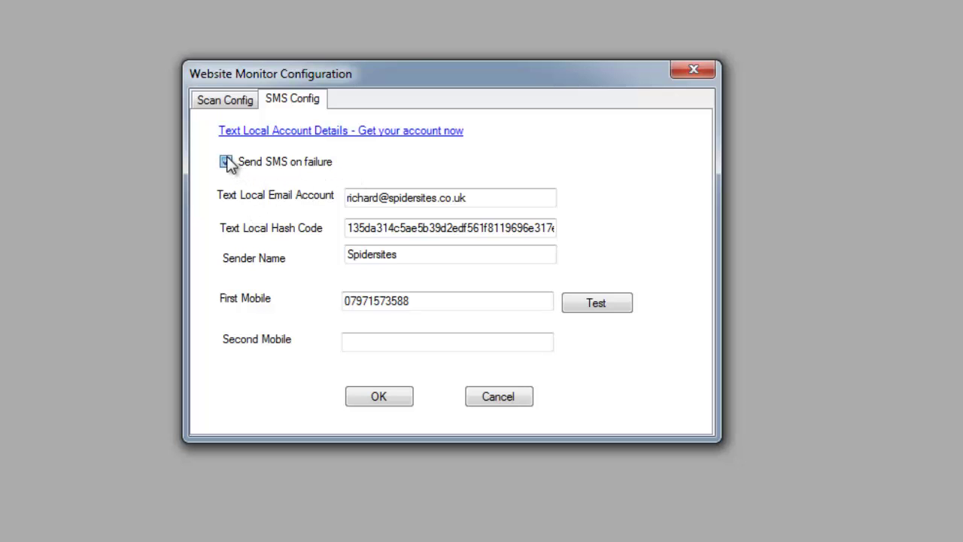
left_click(374, 197)
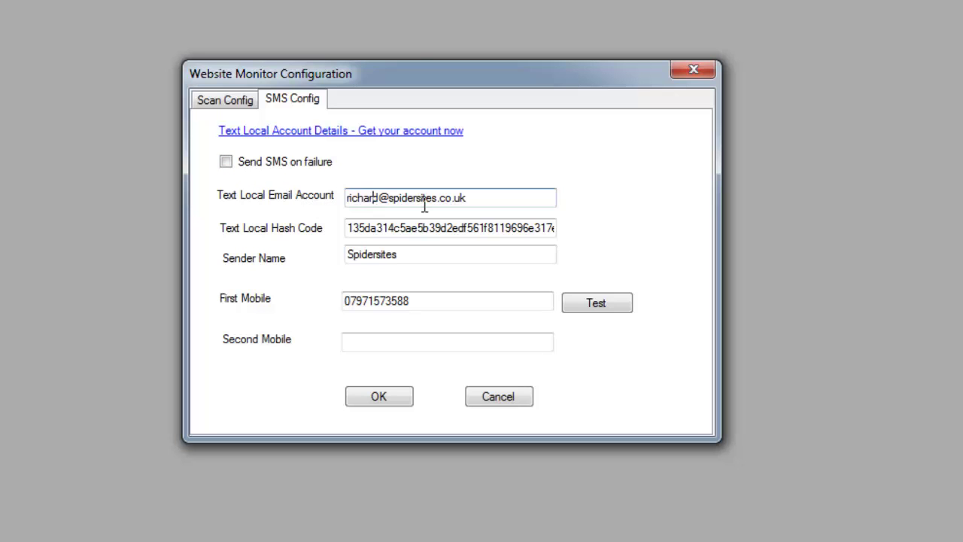
left_click(437, 256)
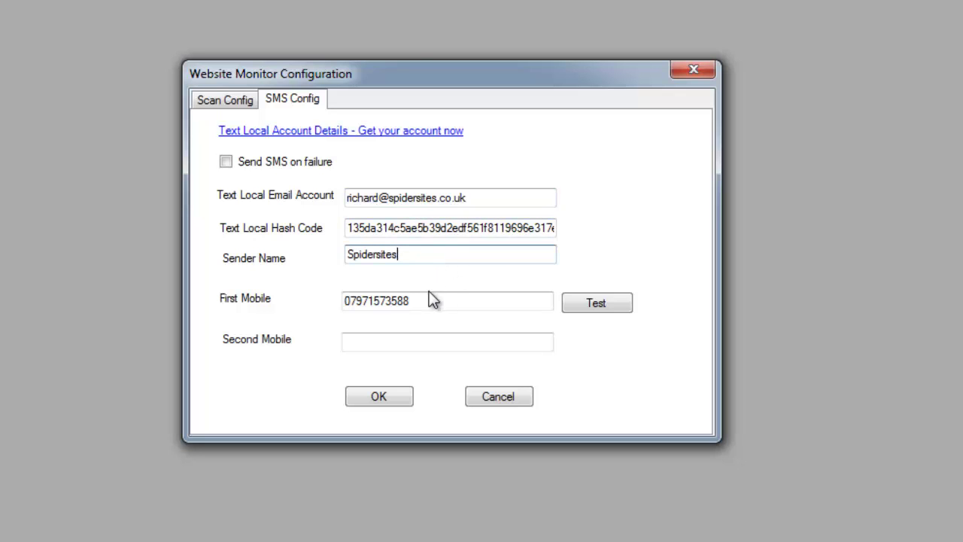
left_click(421, 301)
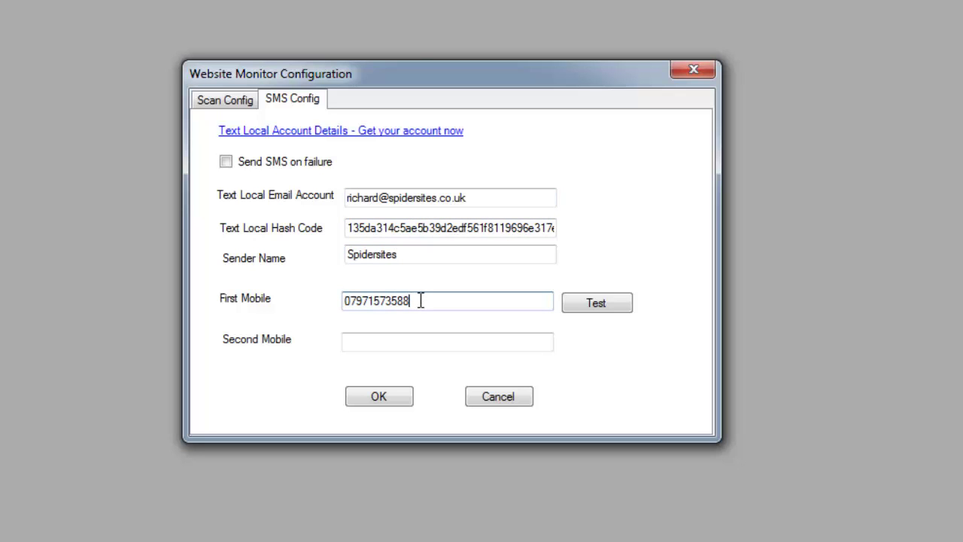
left_click(217, 103)
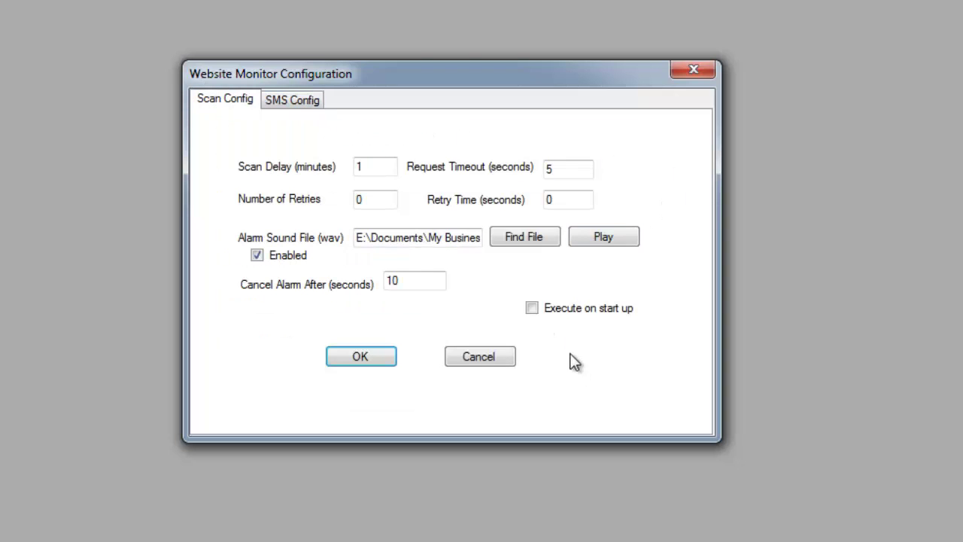
left_click(364, 355)
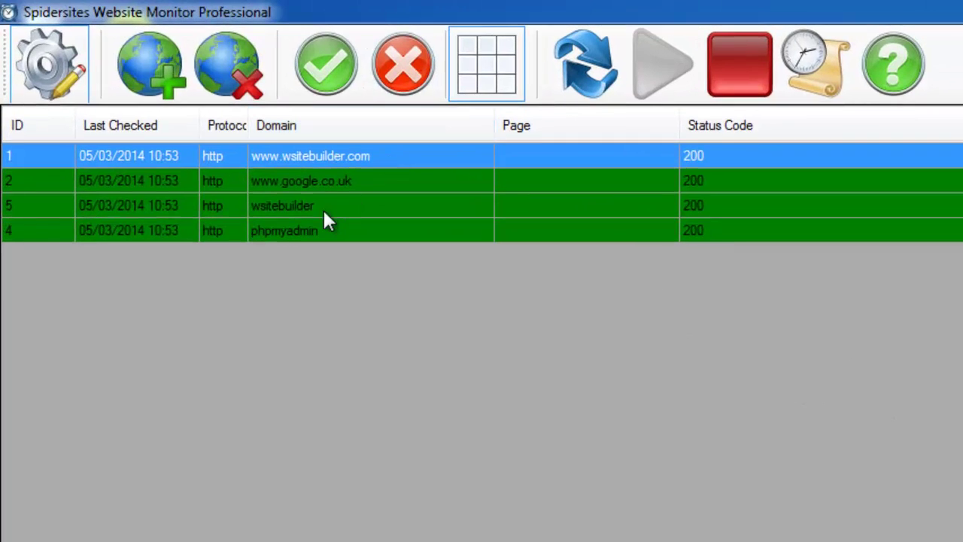
Step: Stop the Apache2.2 service that hosts the local wsitebuilder and phpmyadmin websites
left_click(325, 207)
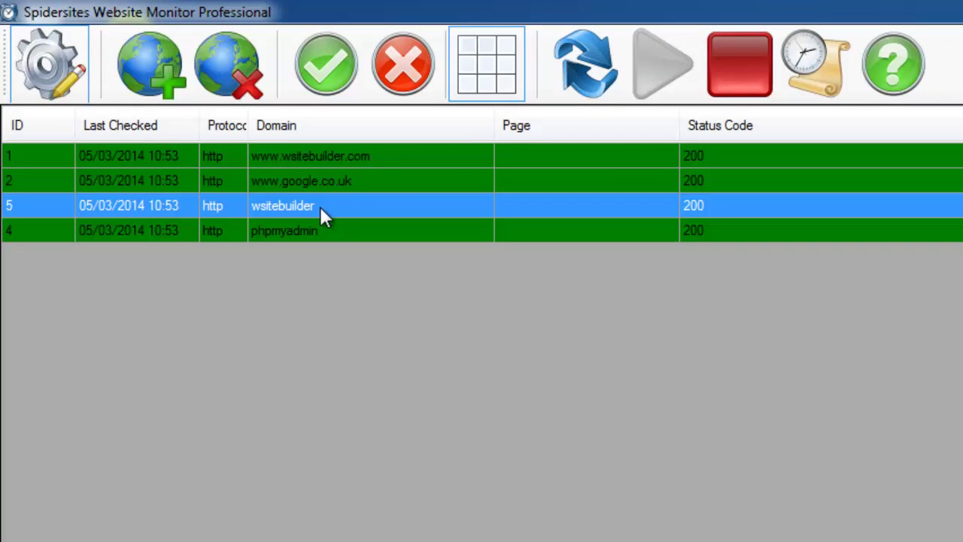
left_click(334, 234)
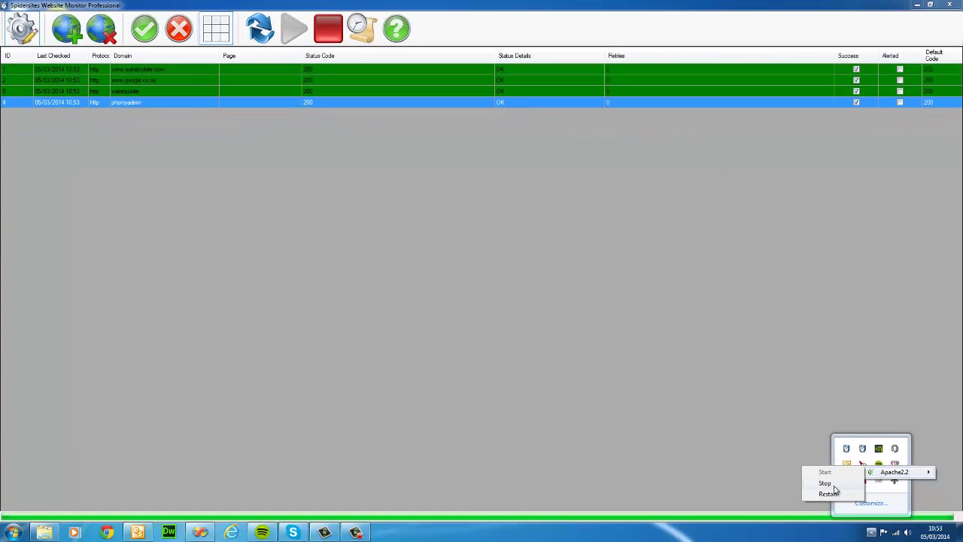
left_click(834, 487)
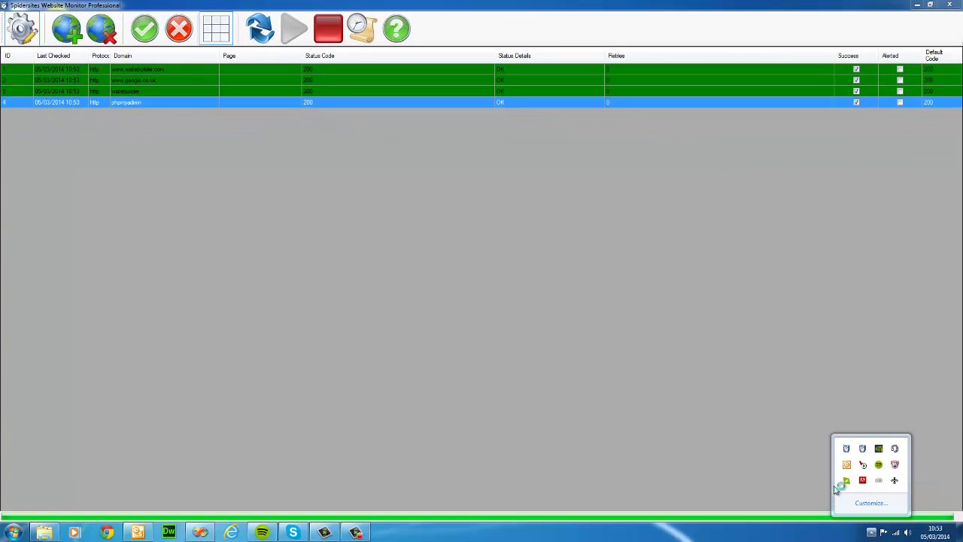
Step: Cancel the alarm raised for the websites that are down
left_click(205, 211)
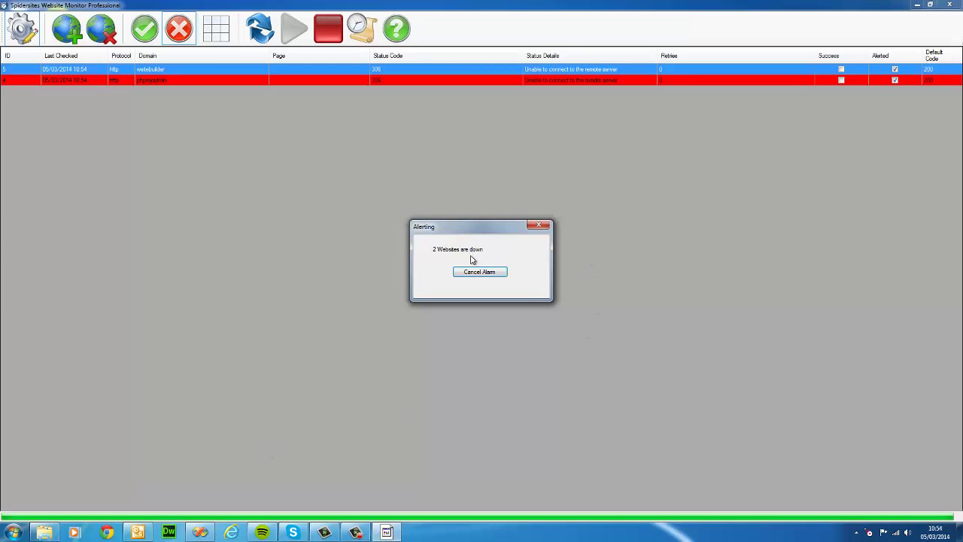
left_click(475, 272)
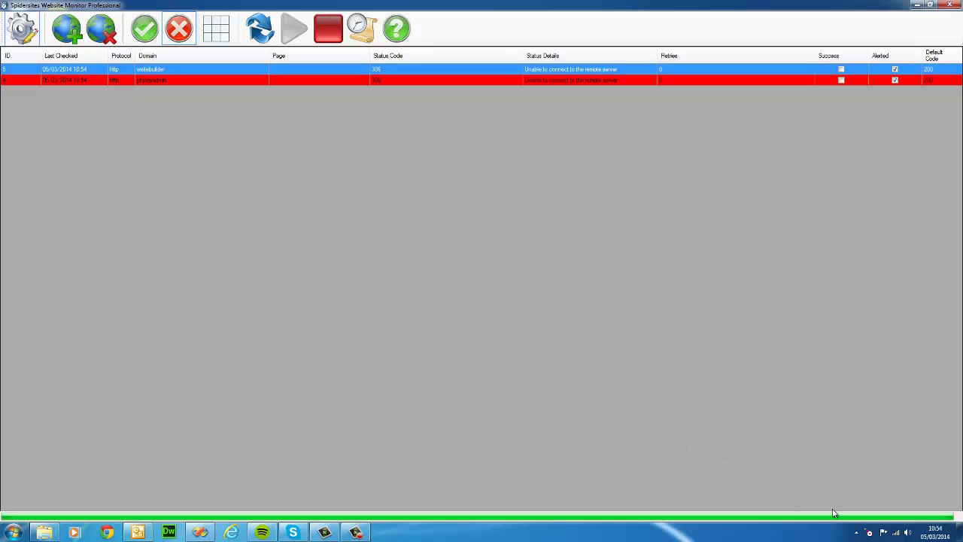
left_click(352, 535)
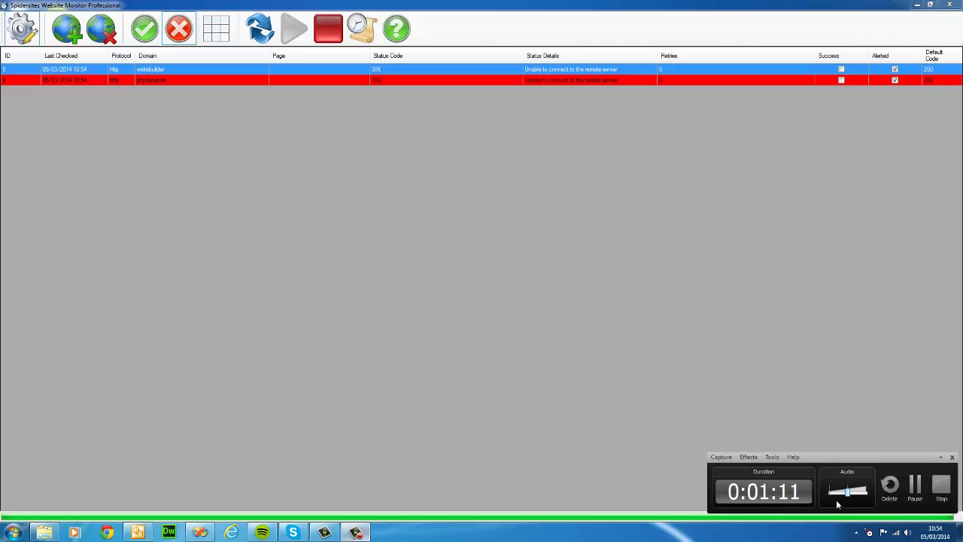
left_click(922, 489)
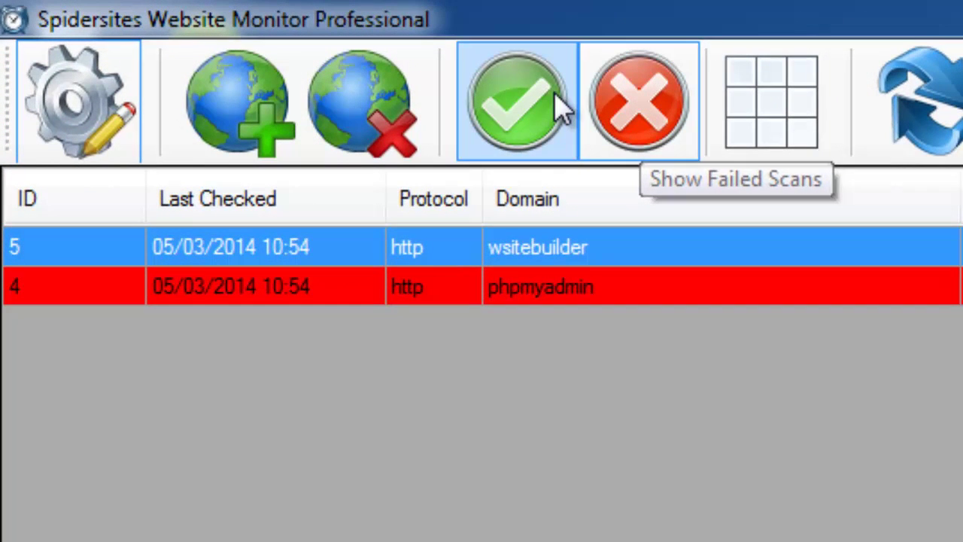
Step: Filter the scan list to successful scans, switch it to failed scans, and return to showing all monitored websites
left_click(520, 87)
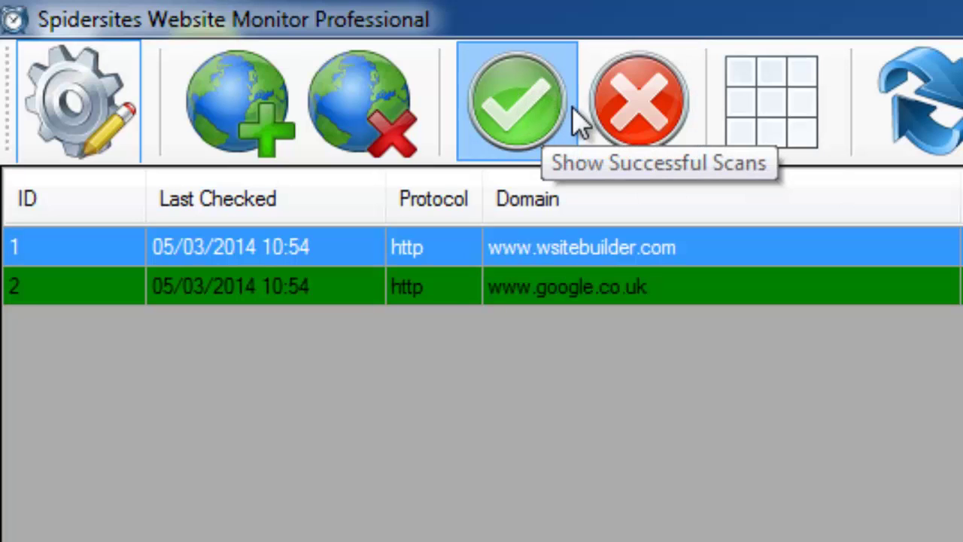
left_click(641, 113)
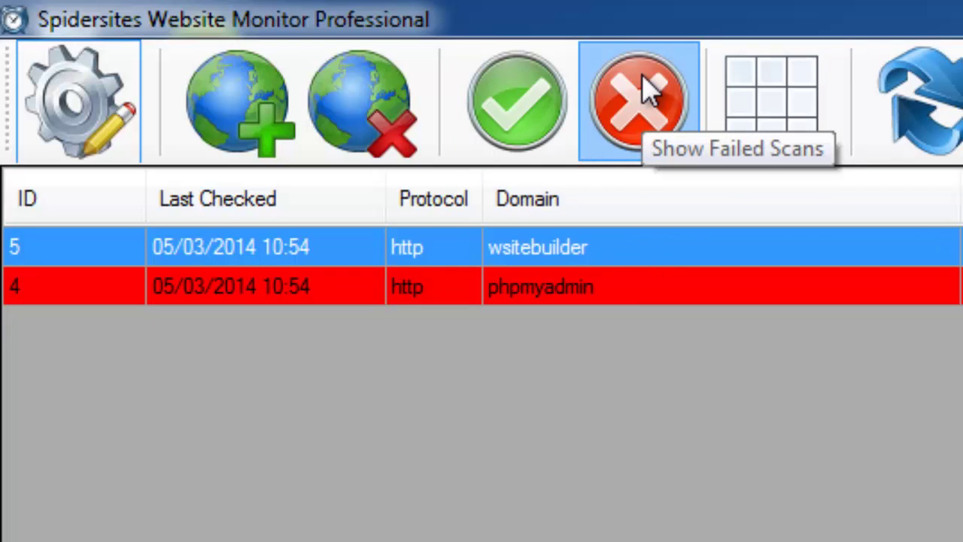
left_click(779, 130)
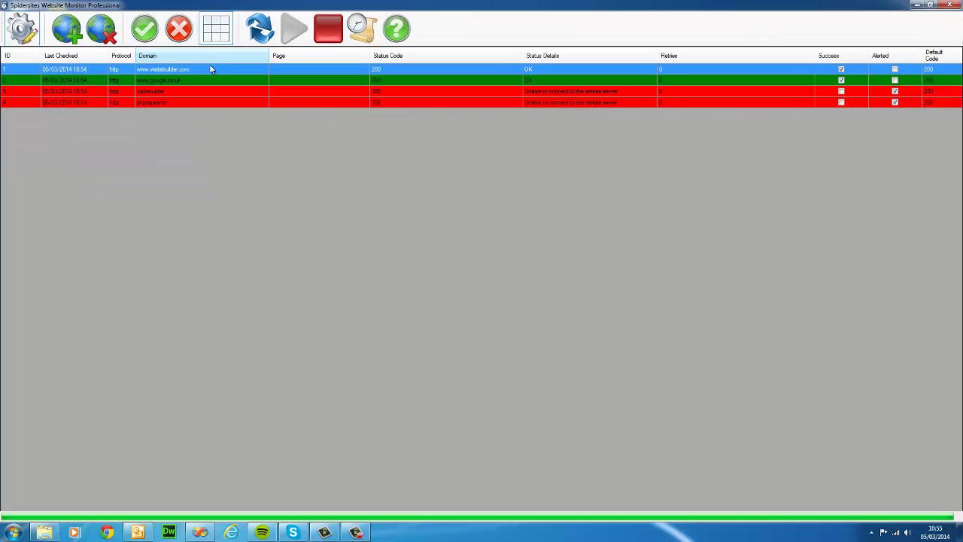
Step: Review the downtime history of the failed wsitebuilder website and close its URL record
double_click(220, 92)
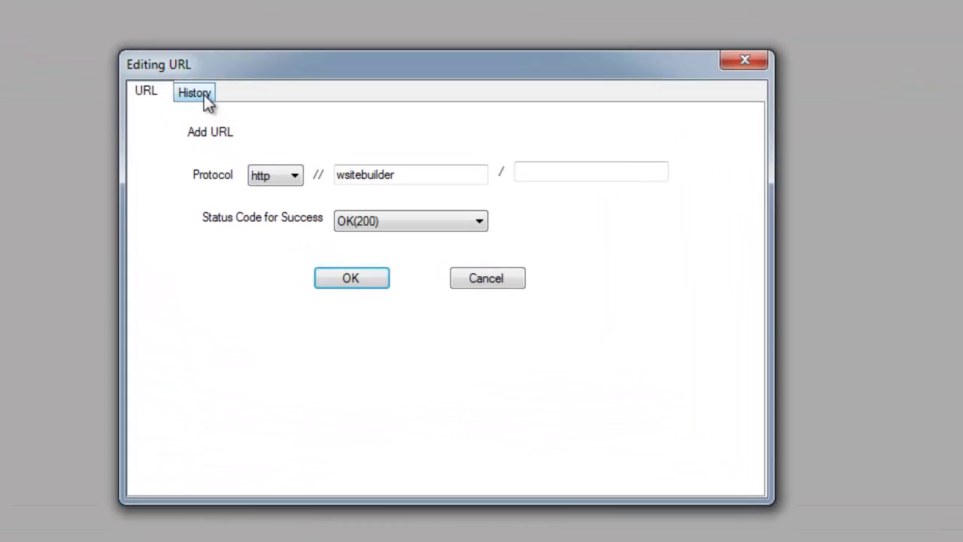
left_click(196, 94)
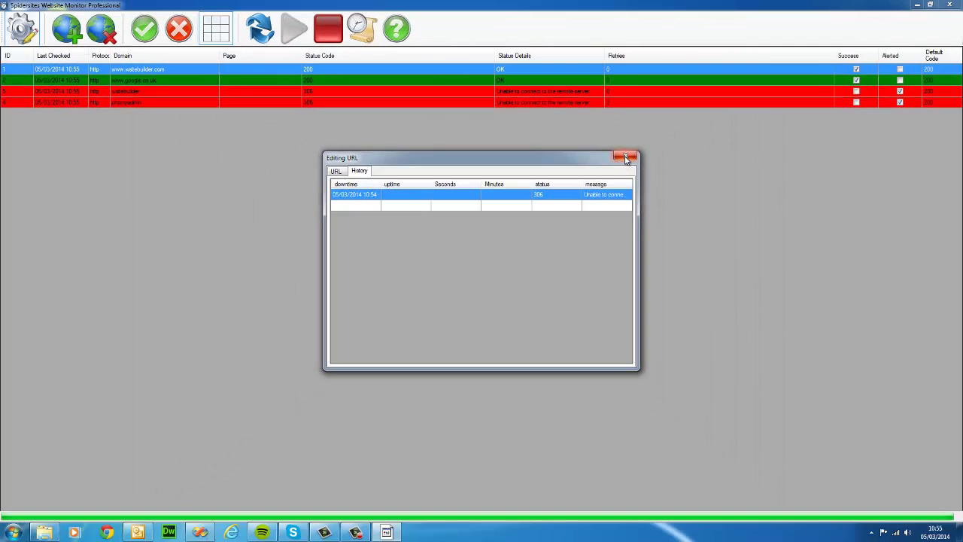
left_click(625, 157)
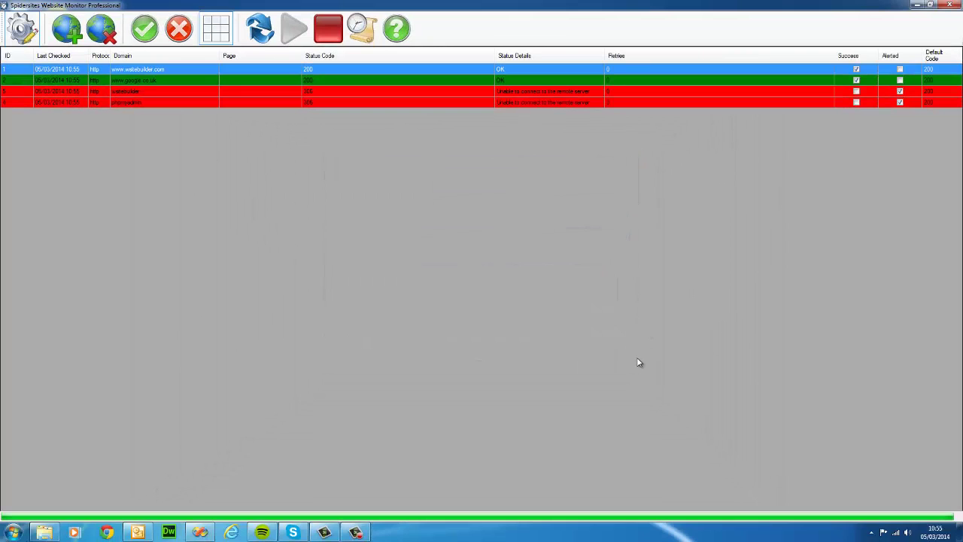
Step: Start the Apache2.2 service again to bring the local wsitebuilder and phpmyadmin websites back online
left_click(872, 532)
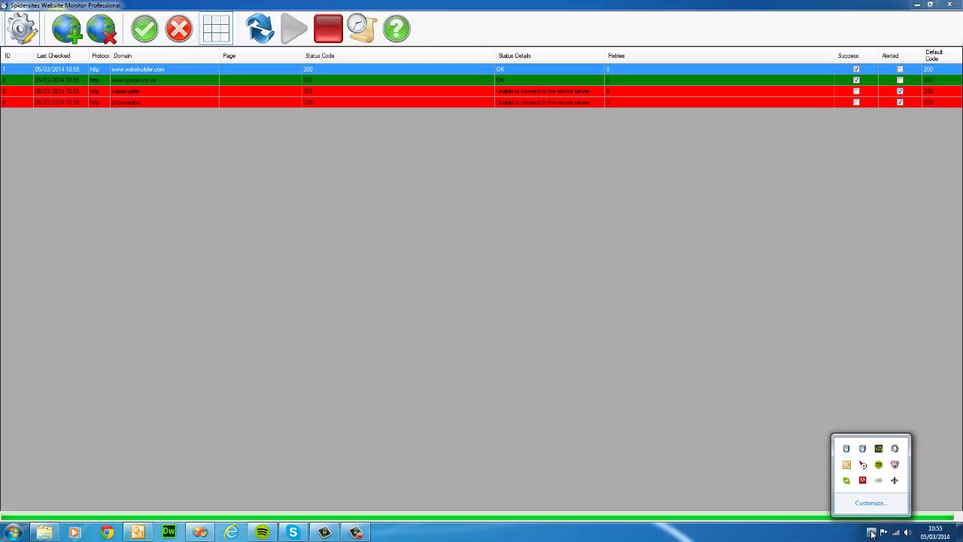
right_click(864, 467)
left_click(865, 472)
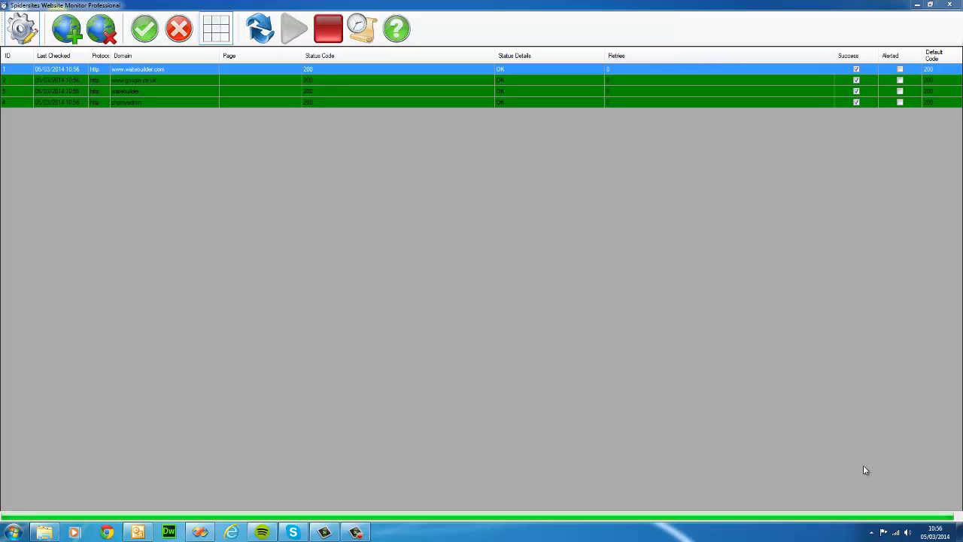
Step: Check the wsitebuilder history again for the recorded uptime and outage duration, and close the URL record
double_click(451, 90)
left_click(366, 170)
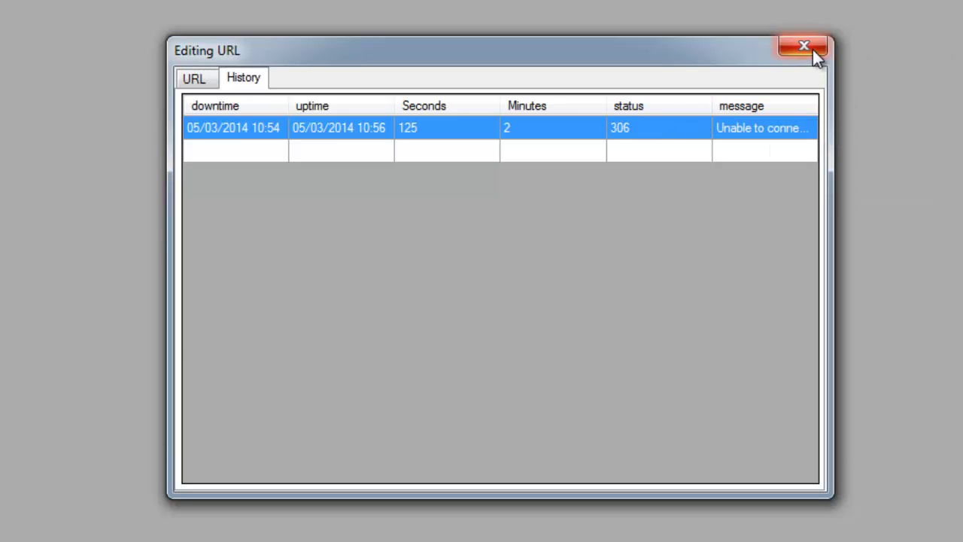
left_click(806, 48)
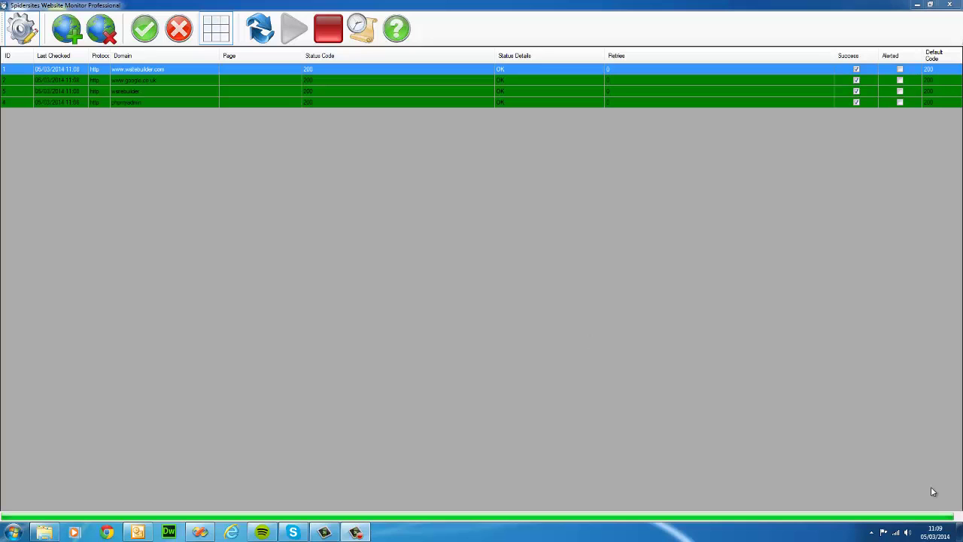